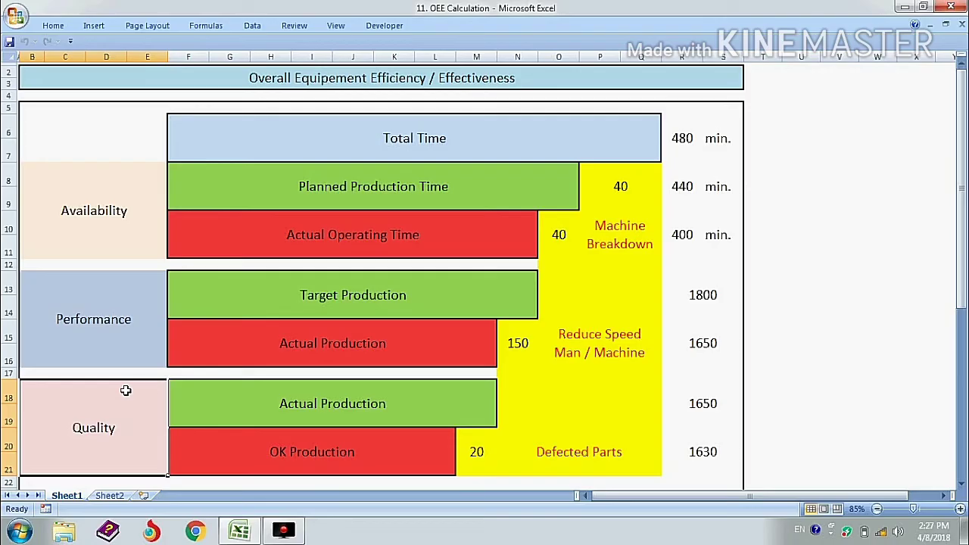
Review the availability inputs: 480 total minutes, 40 planned downtime and 400 operating minutes
left_click(130, 225)
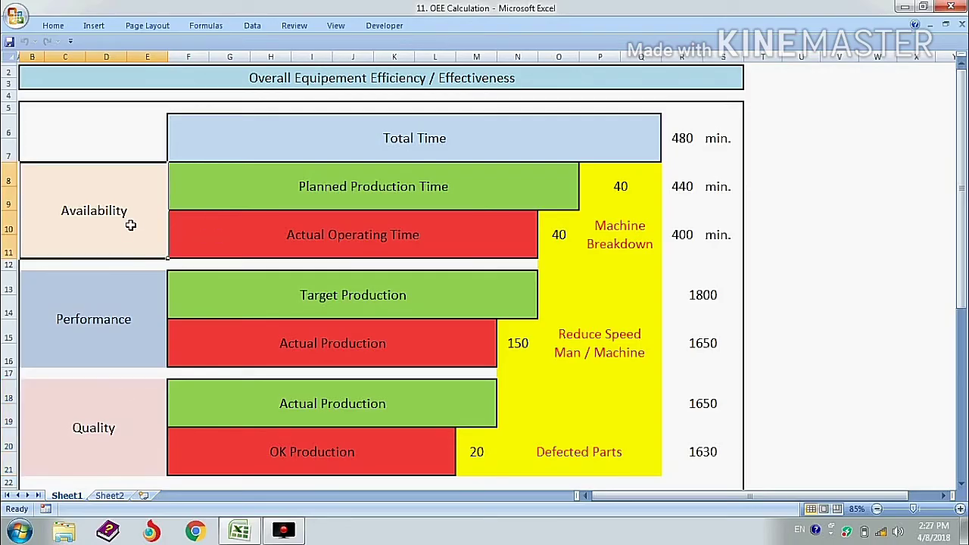
left_click(533, 132)
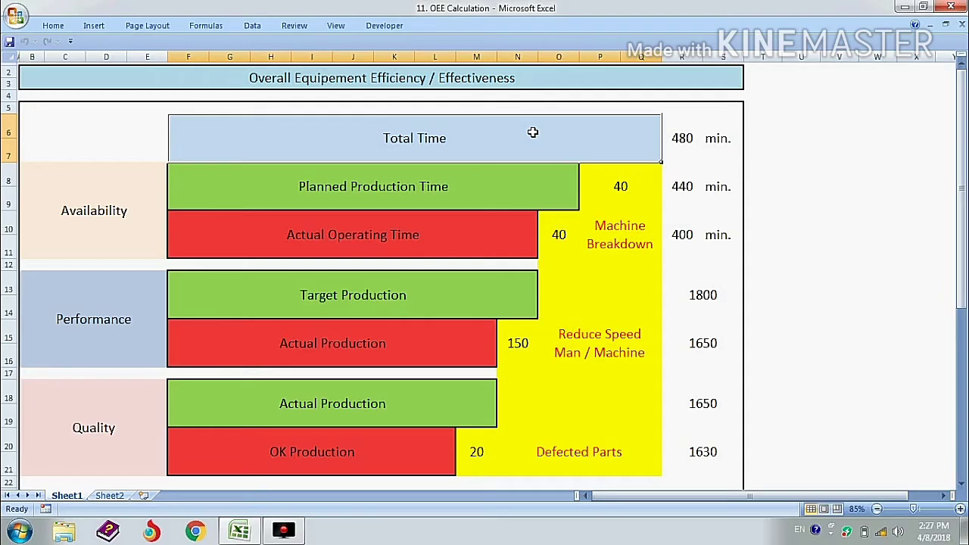
key("Right")
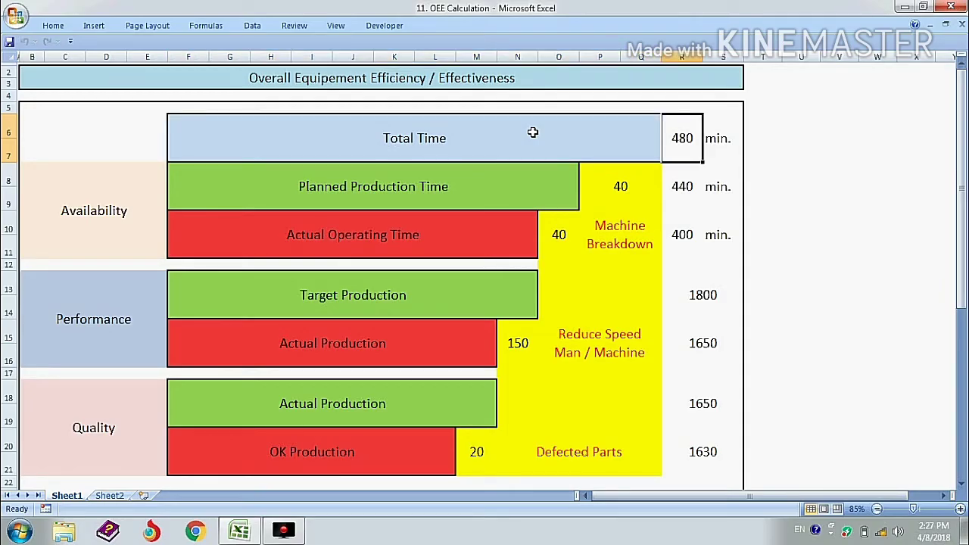
key("Down")
key("Left")
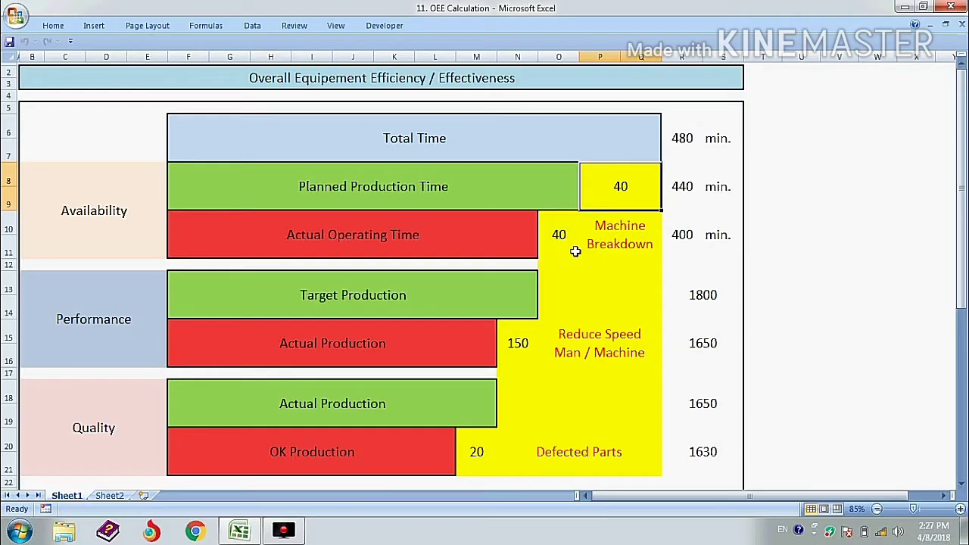
left_click(688, 236)
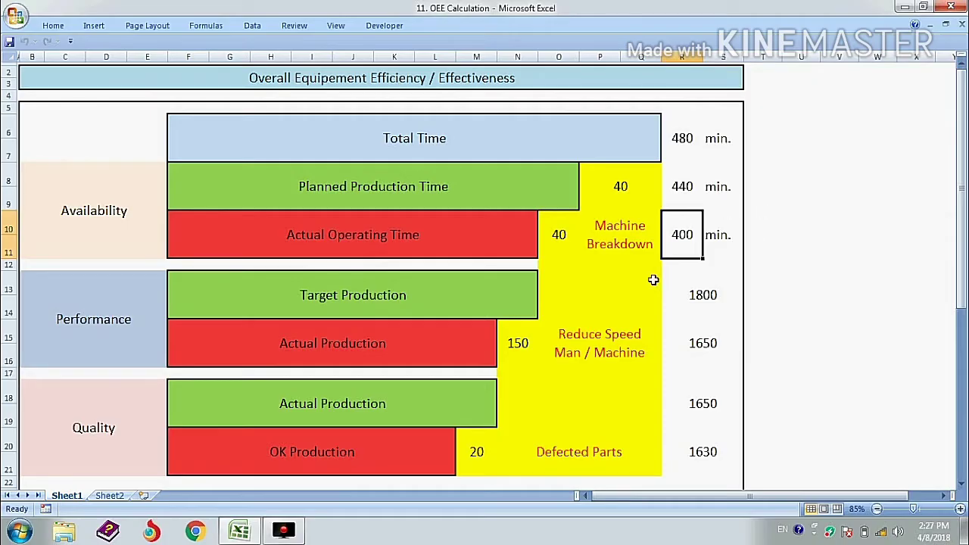
Inspect the performance inputs: target production 1800, actual production 1650 and 150 speed loss
left_click(490, 290)
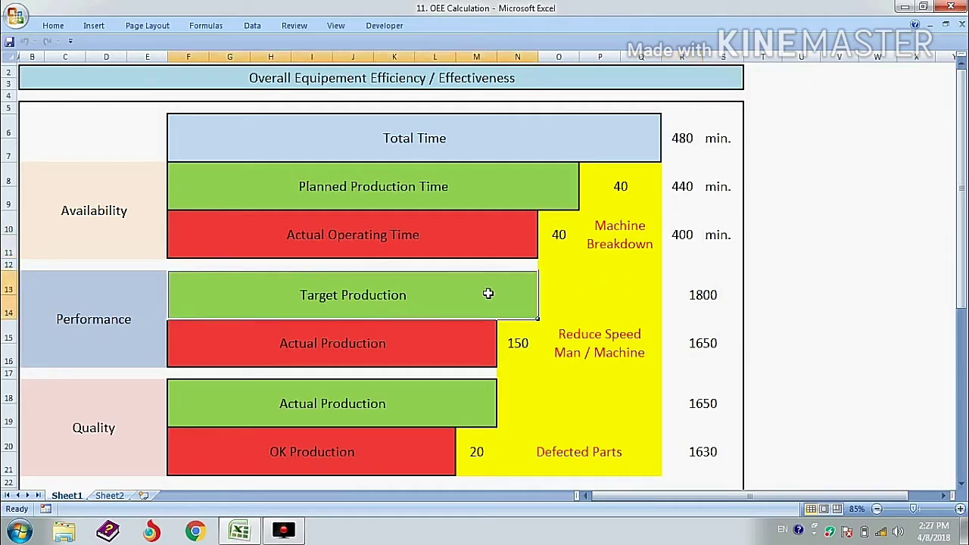
left_click(494, 243)
left_click(481, 293)
left_click(696, 301)
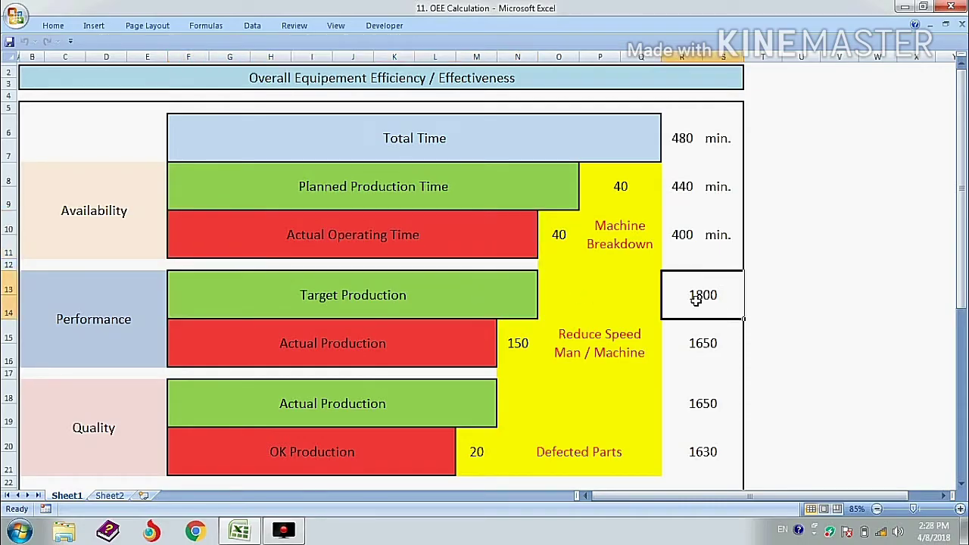
left_click(702, 345)
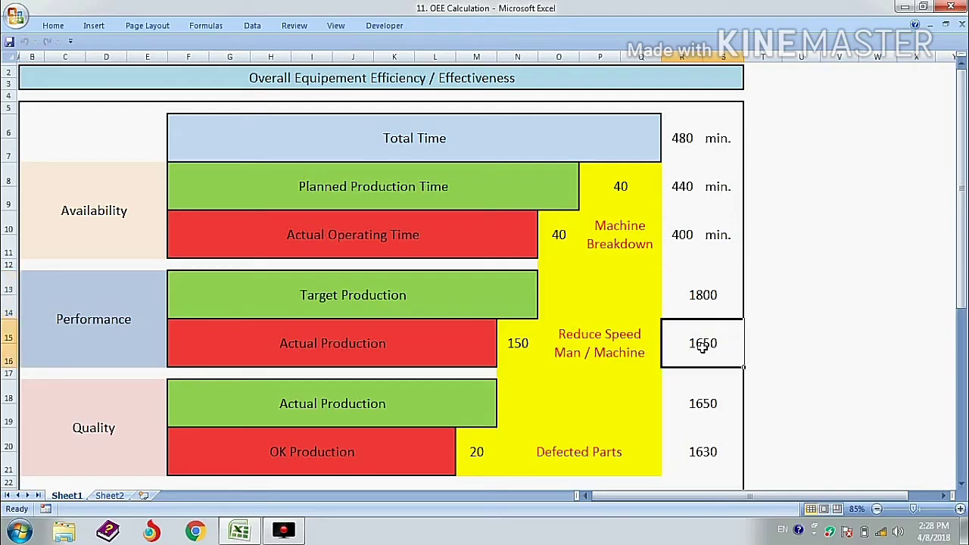
left_click(592, 350)
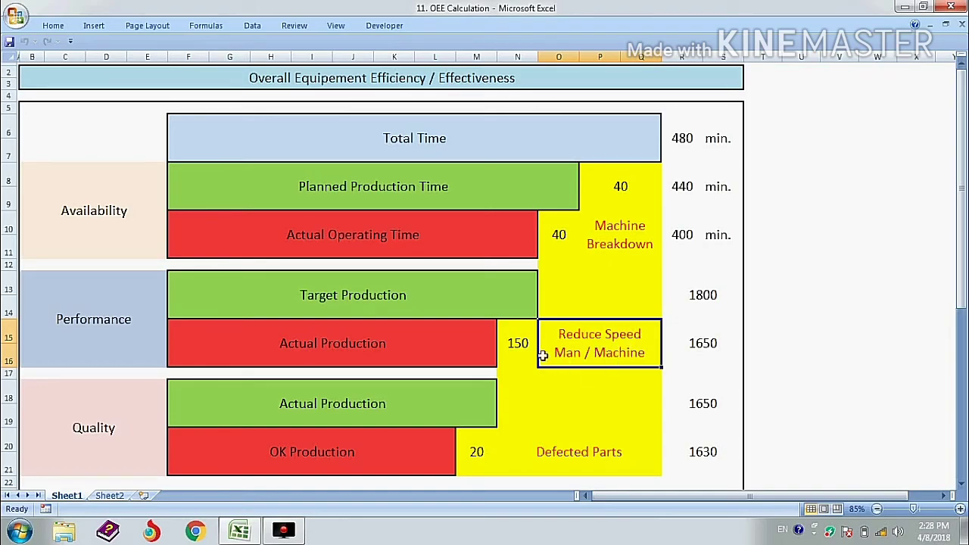
left_click(518, 350)
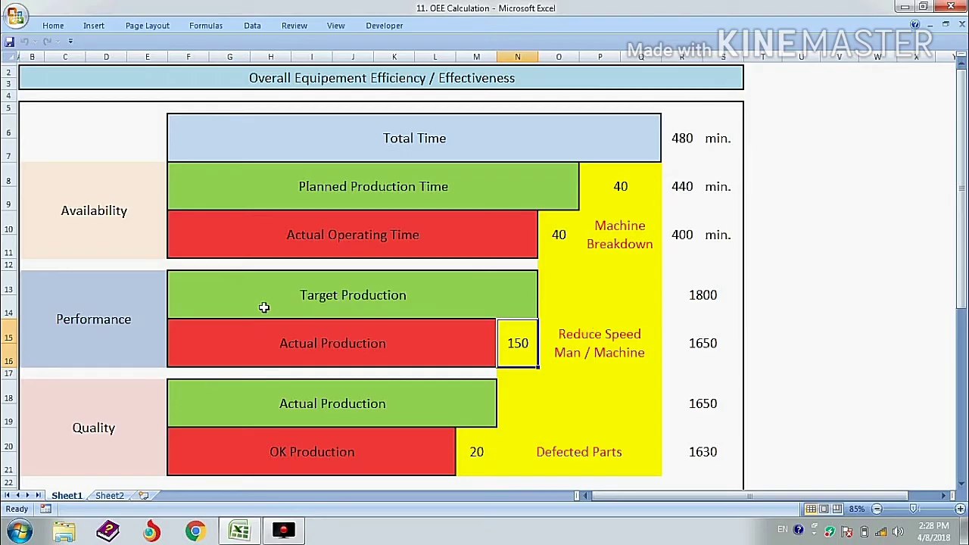
Check the quality inputs: 1650 production and 20 defected parts
left_click(116, 300)
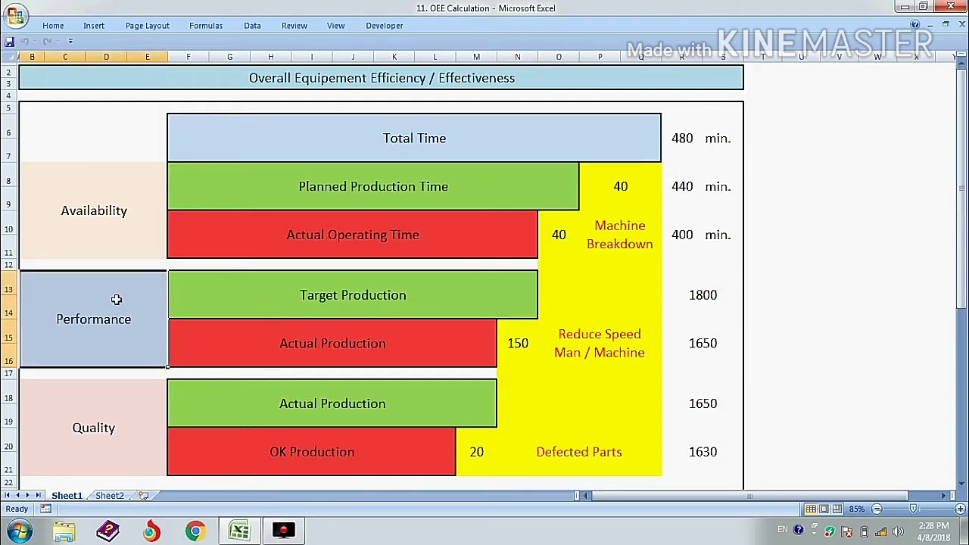
left_click(124, 413)
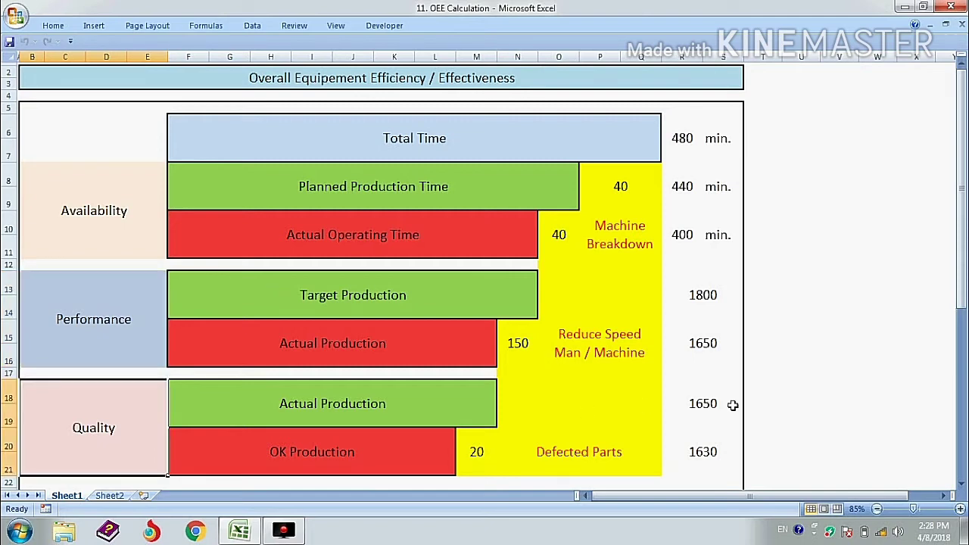
left_click(704, 403)
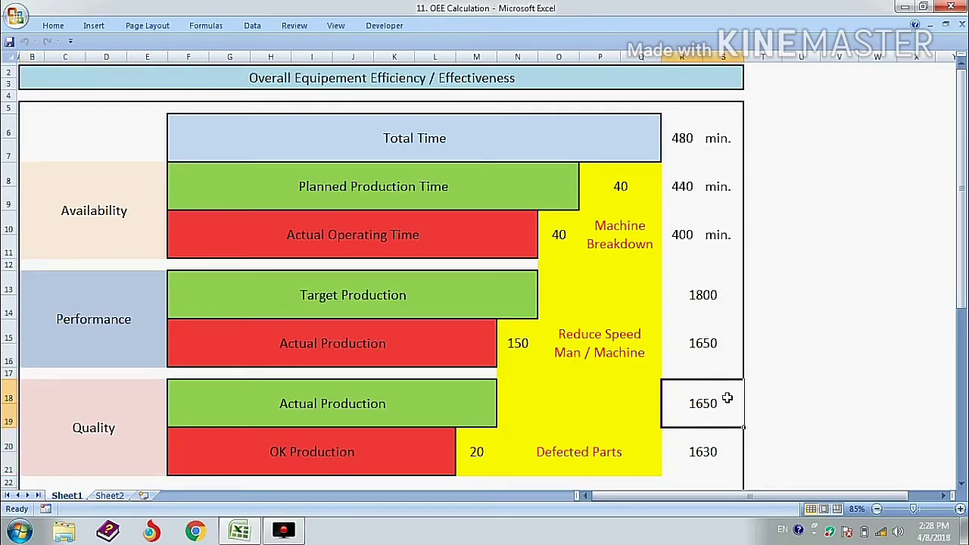
left_click(481, 453)
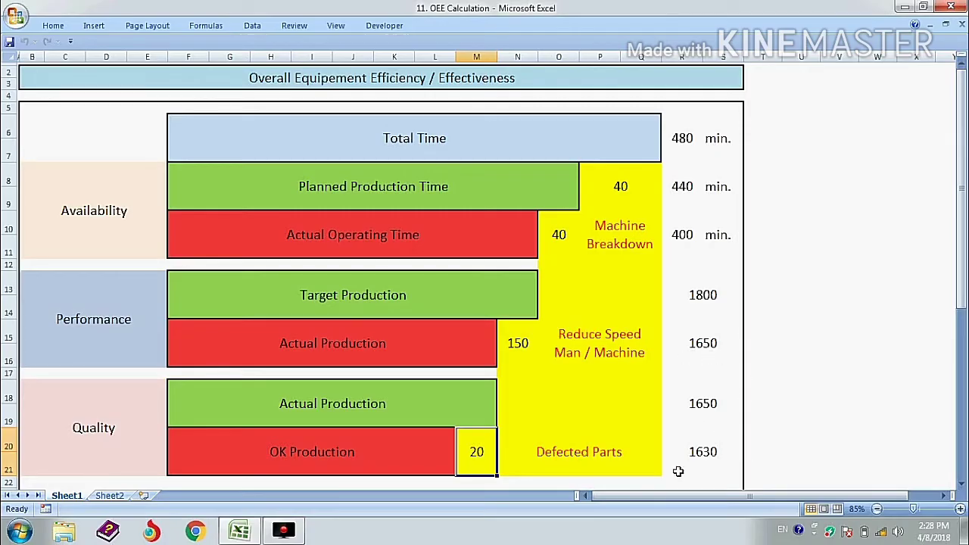
Move down from T19 to show the 0.91, 0.92 and 0.99 rates giving 82% OEE
left_click(778, 427)
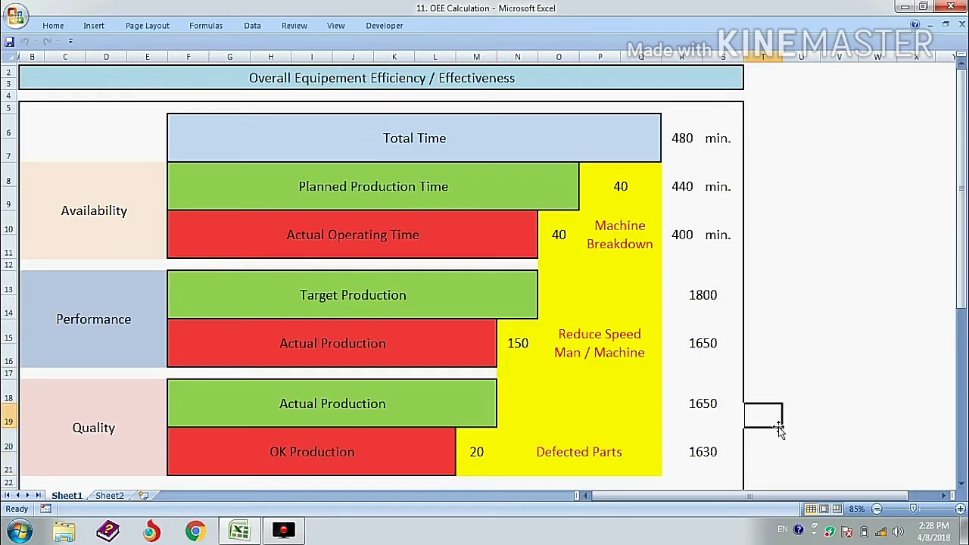
key("Down")
key("Down")
key("Down")
key("Down")
key("Down")
key("Down")
key("Down")
key("Down")
key("Down")
key("Down")
key("Down")
key("Down")
key("Down")
key("Down")
key("Down")
key("Down")
key("Down")
key("Down")
key("Down")
key("Down")
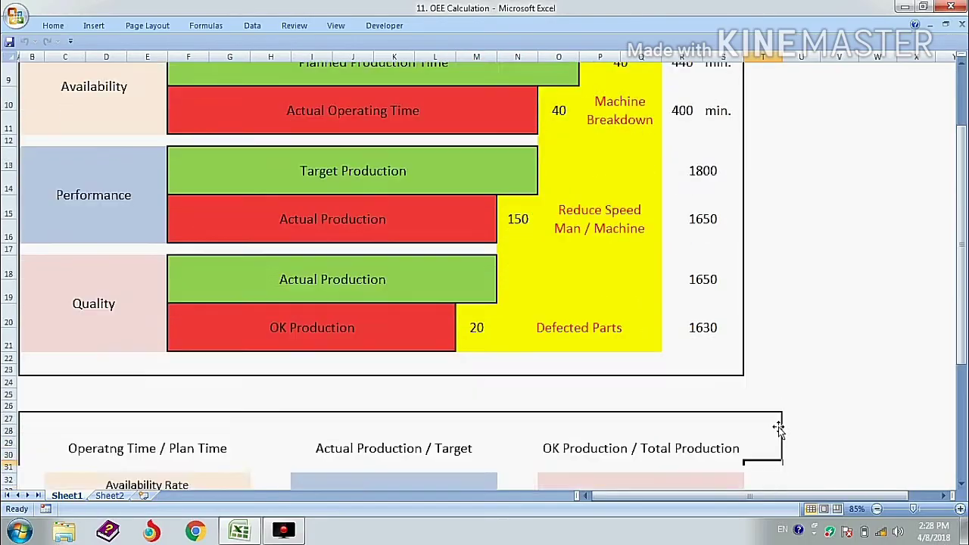
key("Down")
key("Down")
key("Down")
key("Down")
key("Down")
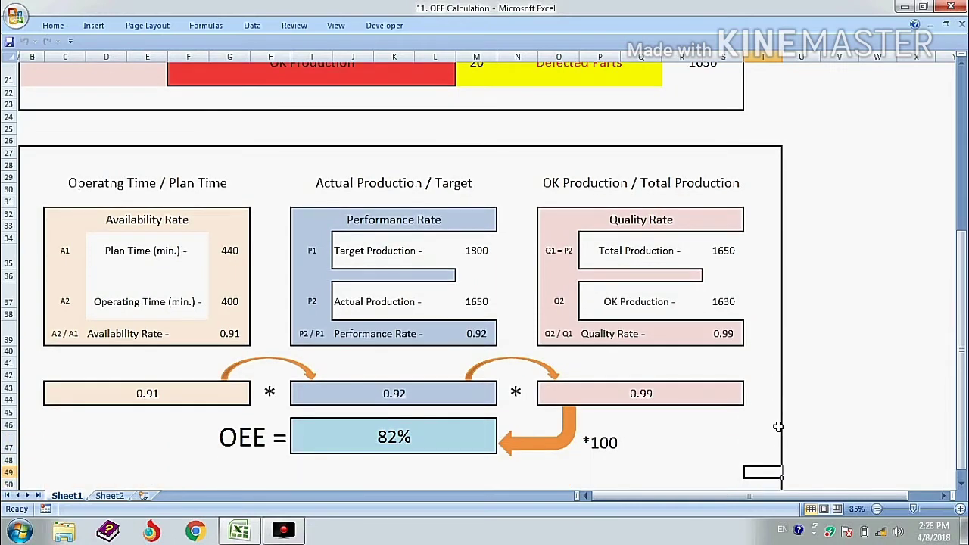
key("Left")
key("Down")
key("Down")
key("Down")
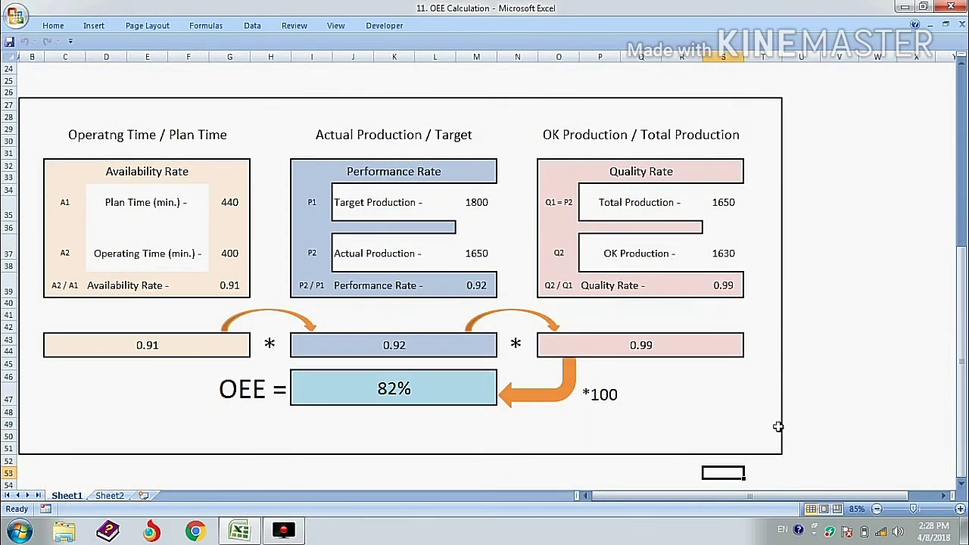
key("Left")
key("Left")
key("Left")
key("Left")
key("Left")
key("Left")
key("Left")
key("Left")
key("Left")
key("Left")
key("Left")
key("Left")
key("Left")
key("Left")
key("Left")
key("Left")
key("Left")
key("Left")
key("Up")
key("Up")
key("Up")
key("Up")
key("Up")
key("Up")
key("Up")
key("Up")
key("Up")
key("Up")
key("Up")
key("Up")
key("Up")
key("Up")
key("Up")
key("Up")
key("Up")
key("Up")
key("Up")
key("Up")
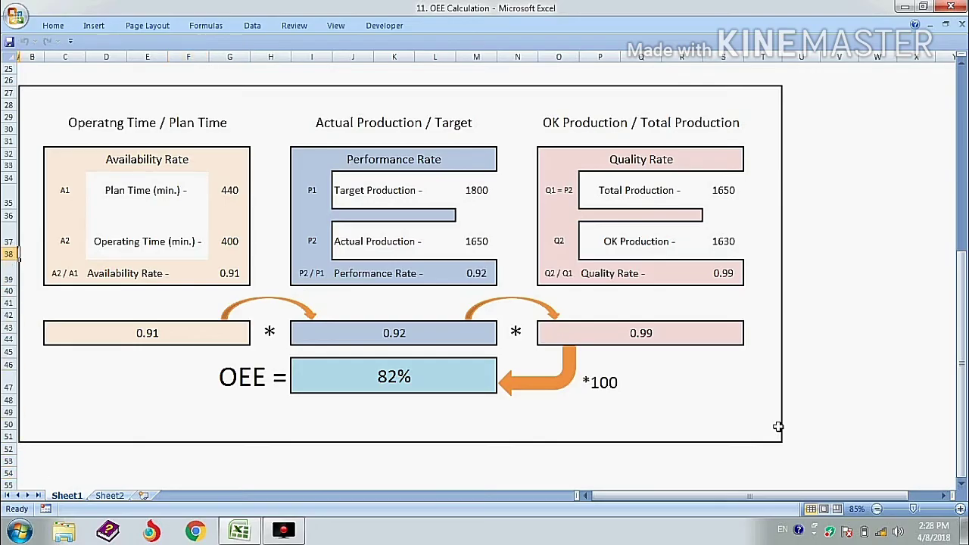
key("Right")
key("Right")
key("Up")
key("Up")
key("Up")
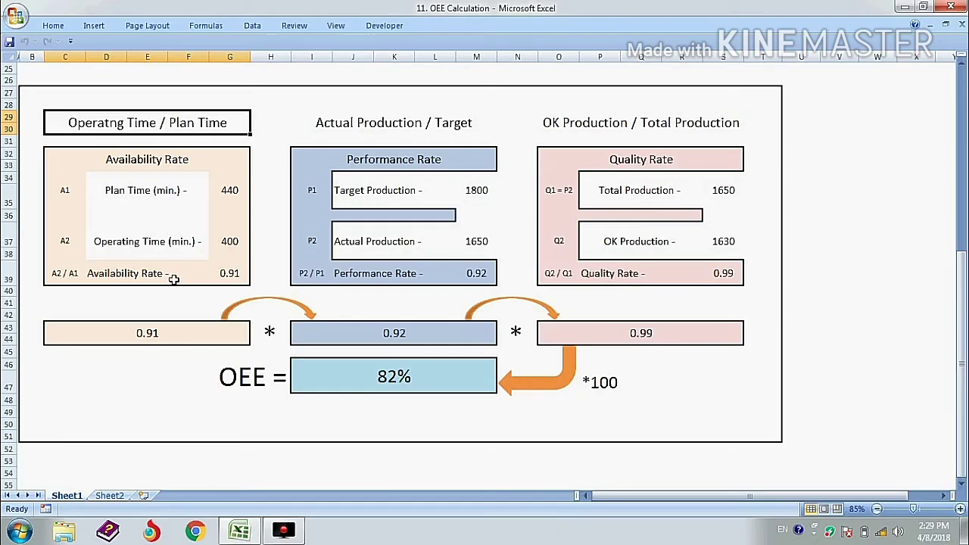
left_click(231, 240)
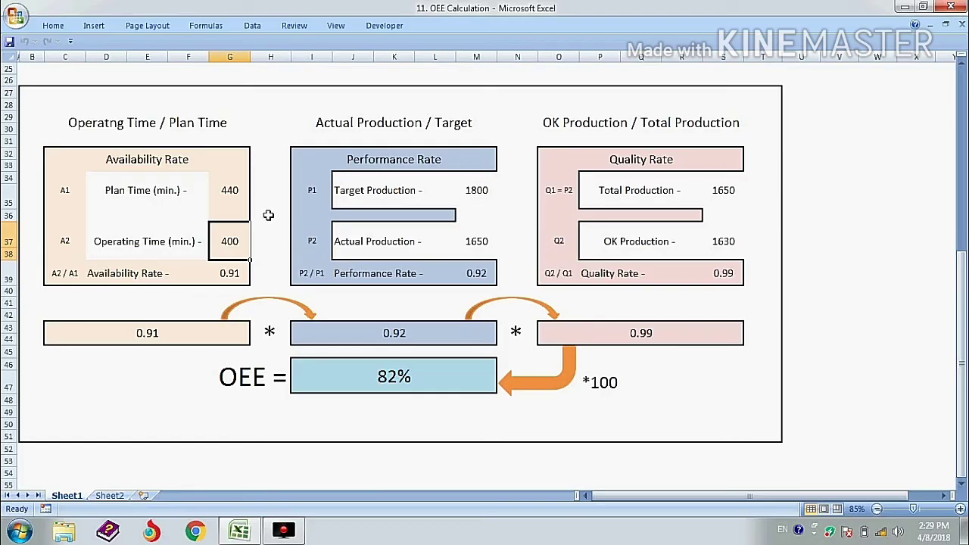
left_click(231, 190)
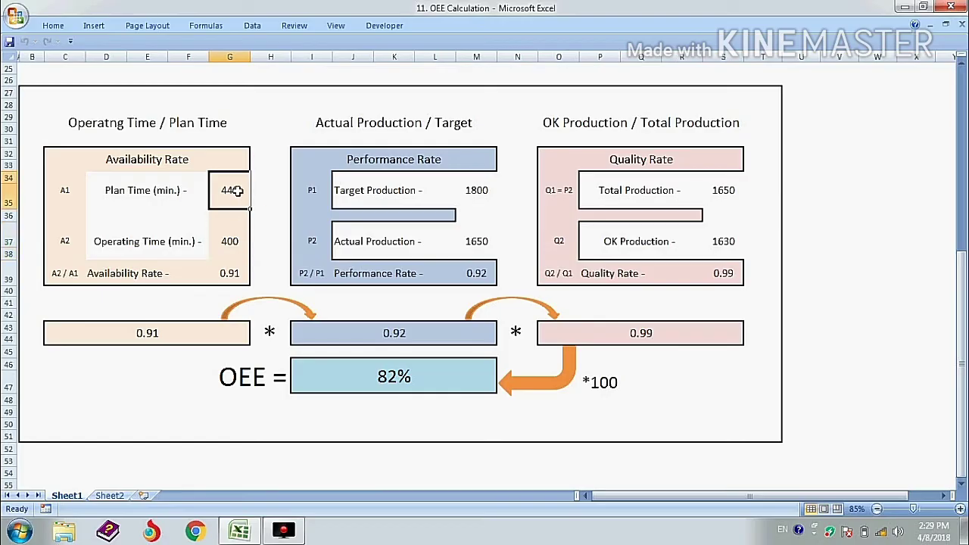
left_click(229, 274)
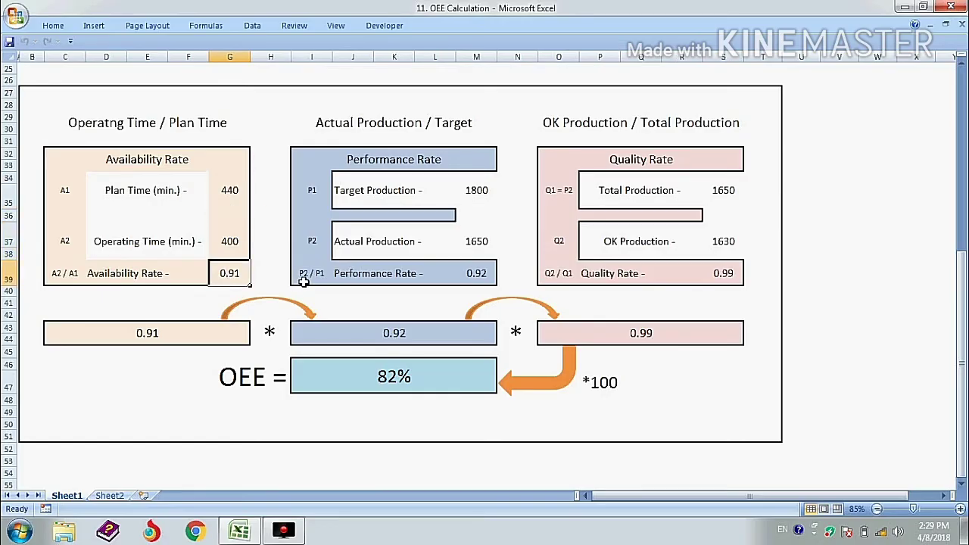
left_click(370, 121)
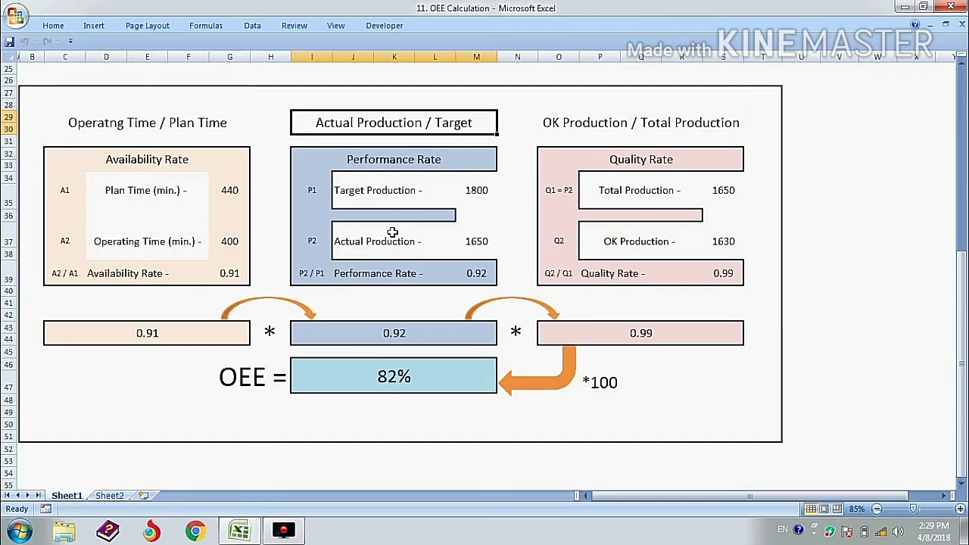
Check the performance figures: target 1800, actual 1650, giving a 0.92 rate
left_click(475, 190)
left_click(475, 247)
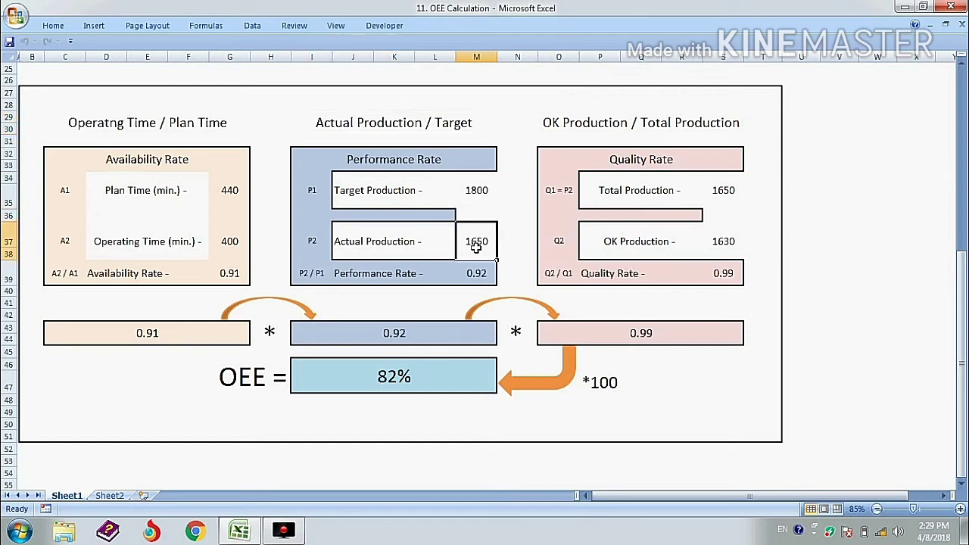
left_click(432, 339)
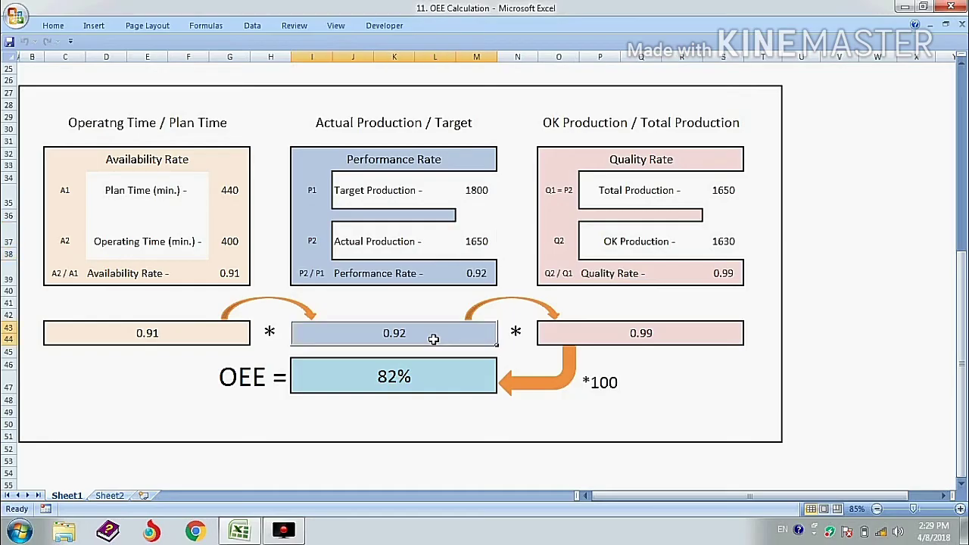
Verify the 0.99 quality rate from 1630 over 1650 and the 82% OEE result
left_click(646, 161)
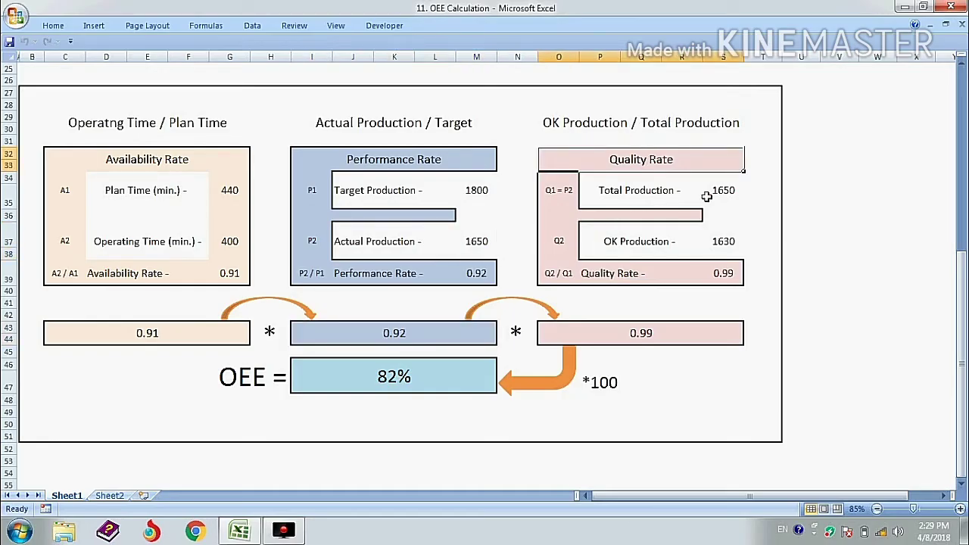
left_click(725, 240)
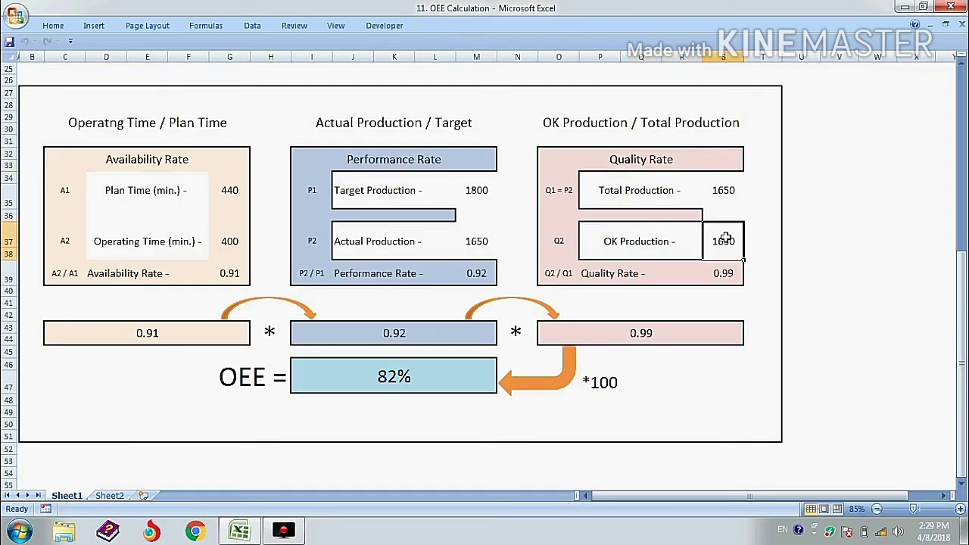
left_click(724, 192)
left_click(723, 274)
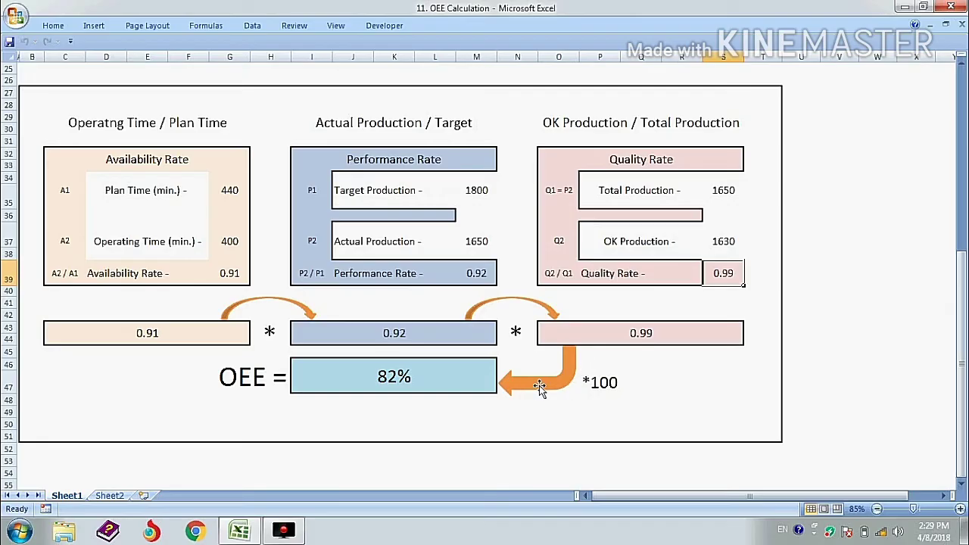
left_click(457, 386)
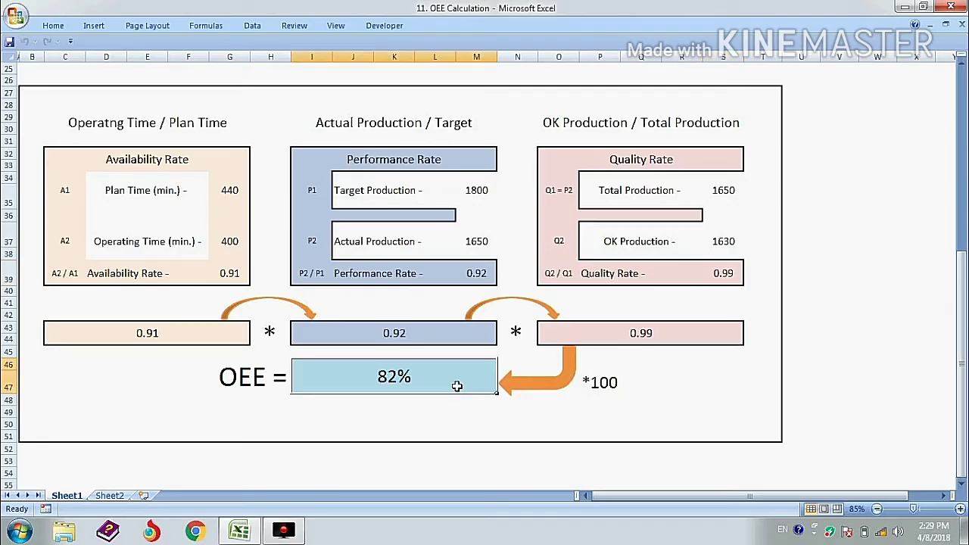
key("Up")
key("Up")
key("Up")
key("Up")
key("Up")
key("Up")
key("Up")
key("Up")
key("Up")
key("Up")
key("Up")
key("Up")
key("Up")
key("Up")
key("Up")
key("Up")
key("Up")
key("Up")
key("Up")
key("Up")
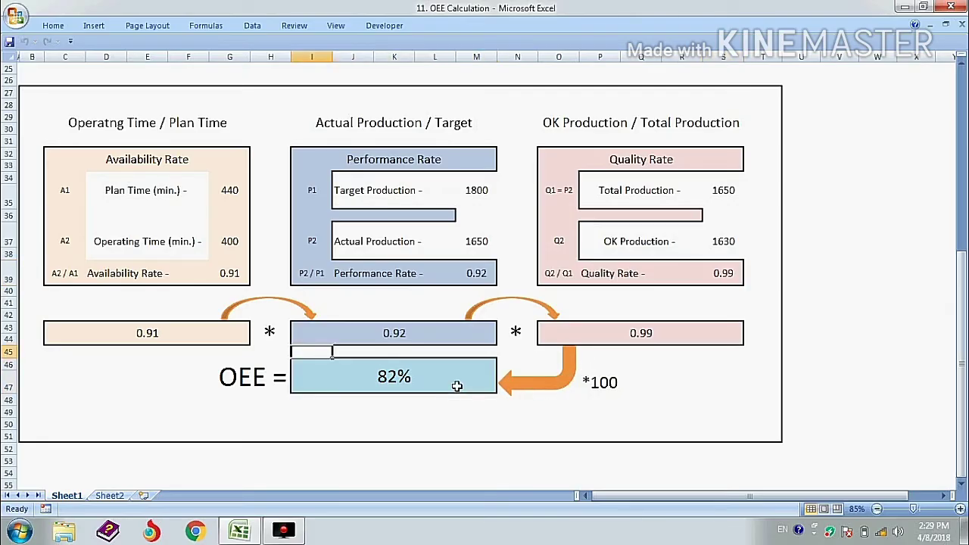
Change the machine breakdown loss from 40 to 60 minutes
key("Right")
key("Right")
key("Right")
key("Right")
key("Right")
key("Right")
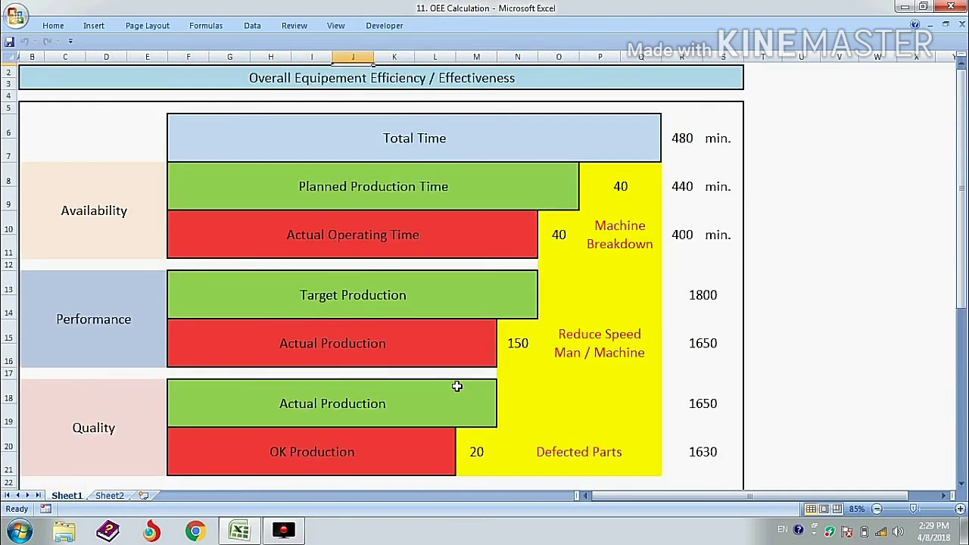
key("Down")
key("Down")
key("Down")
key("Down")
key("Down")
key("Down")
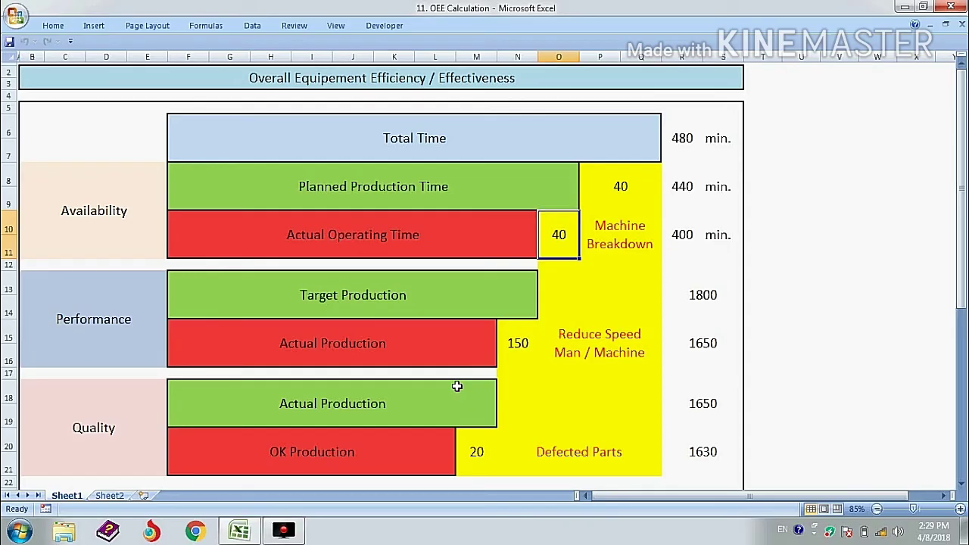
type("60")
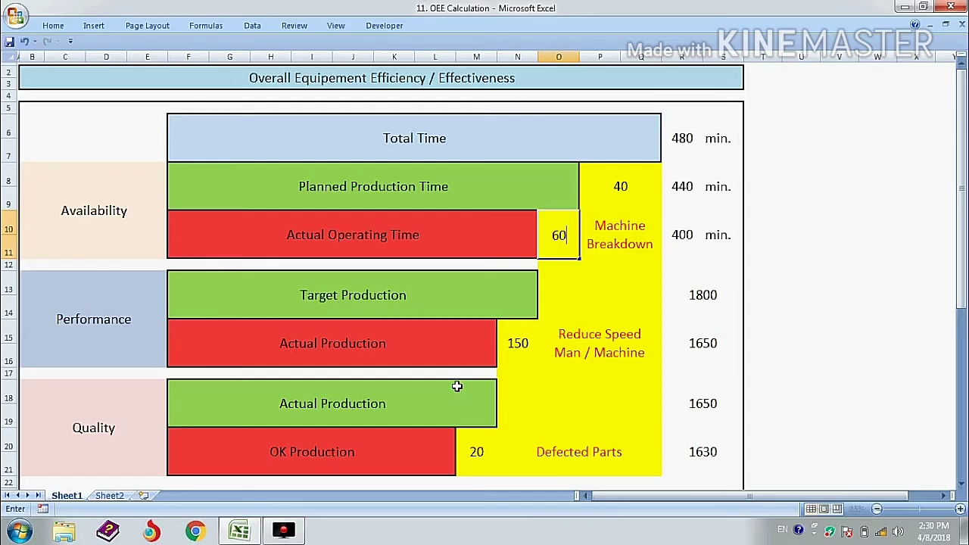
key("Return")
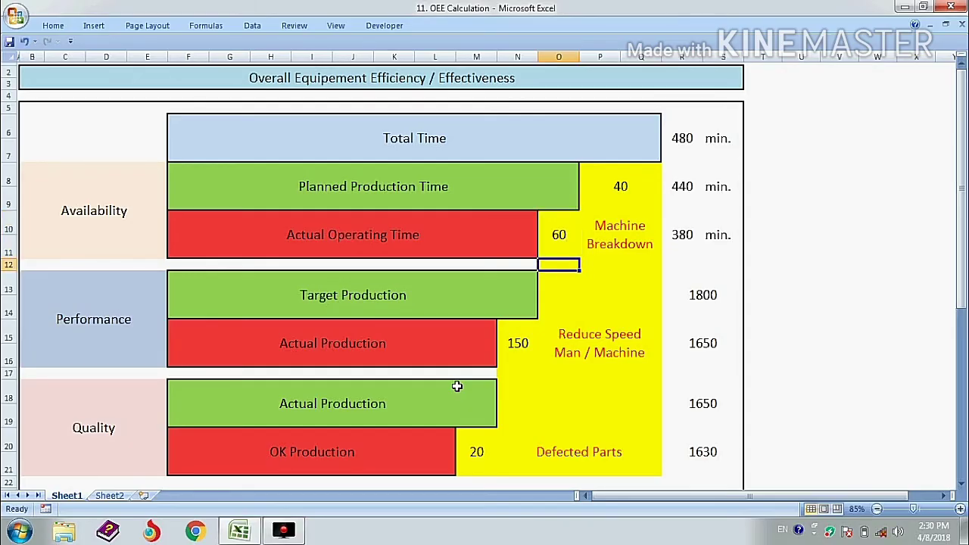
Set target production to 1600 and actual production to 1500
key("Down")
key("Right")
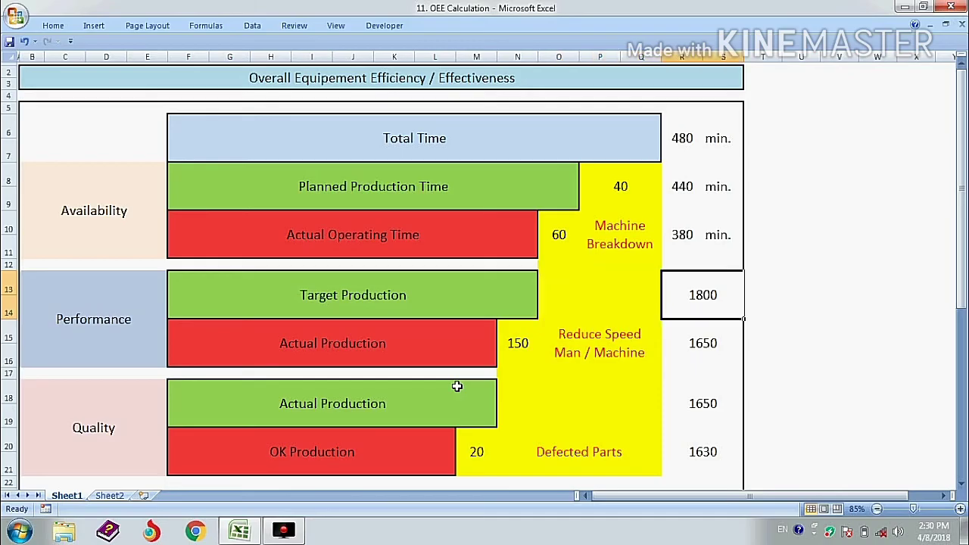
type("1600")
key("Return")
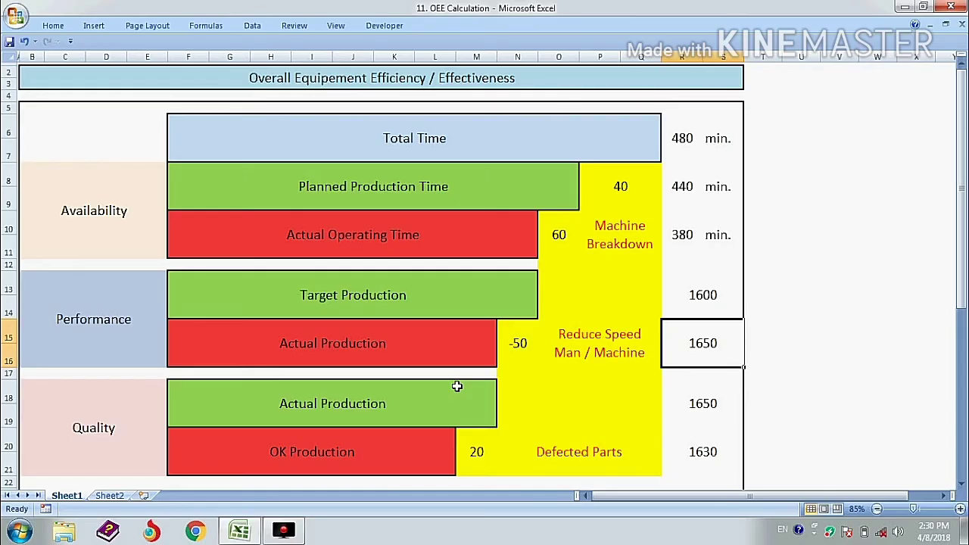
type("1500")
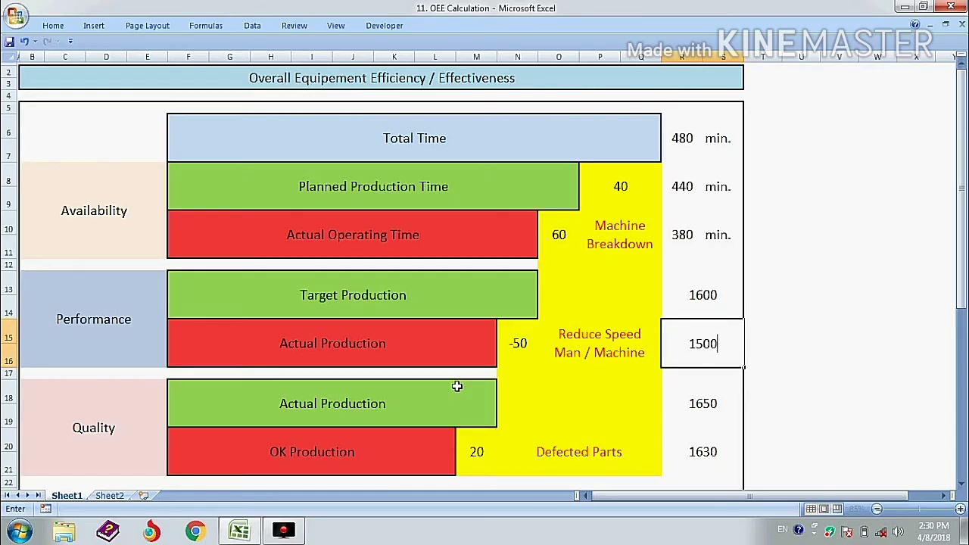
key("Return")
Enter 39 defected parts and check the recalculated OK production of 1461
key("Up")
key("Left")
key("Left")
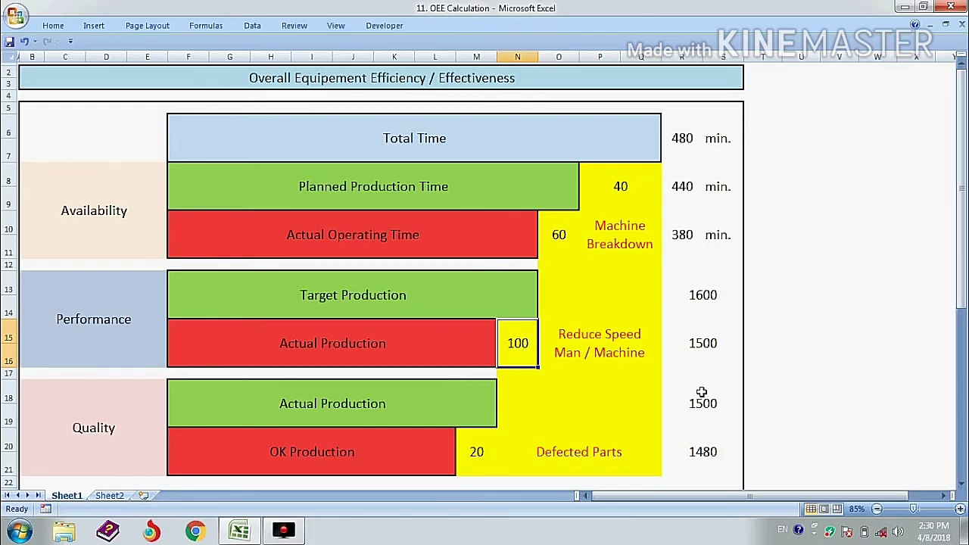
left_click(702, 445)
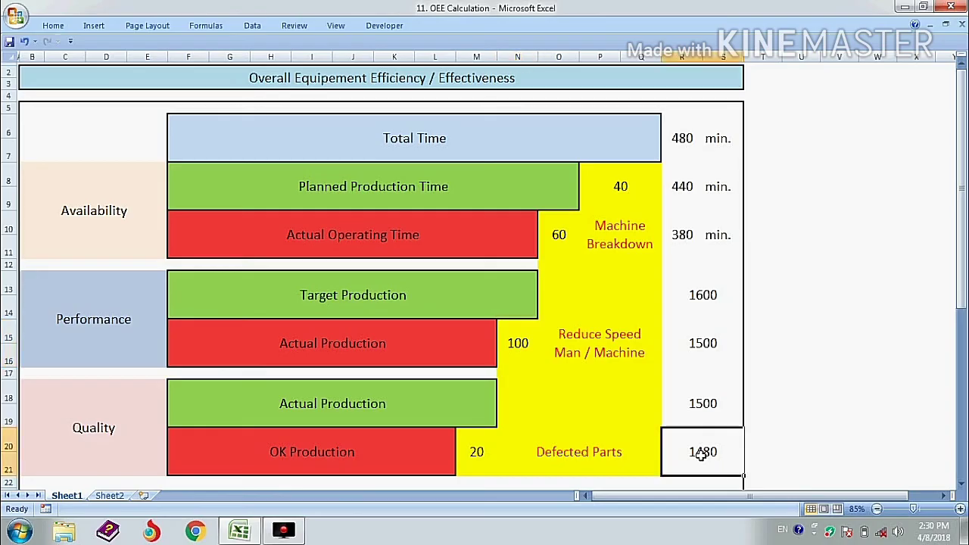
type("39")
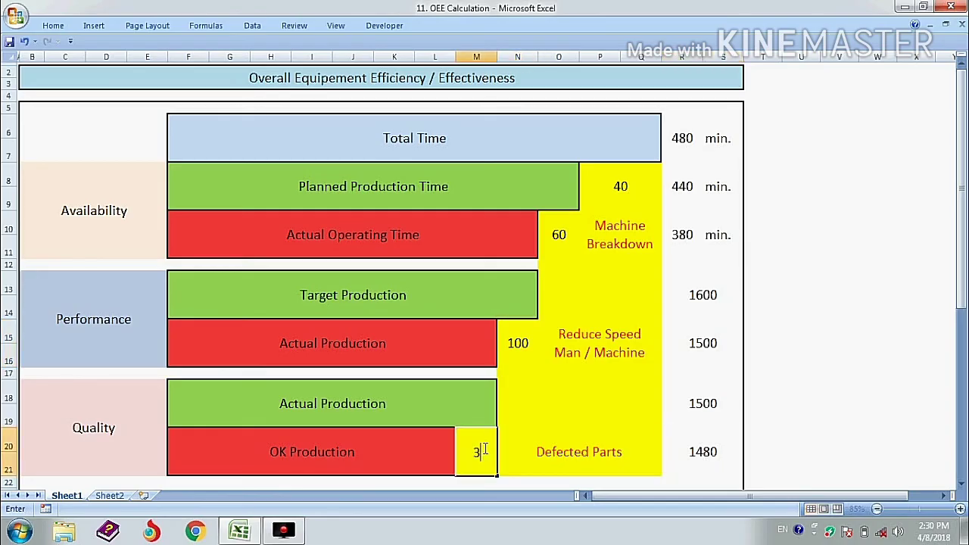
key("Return")
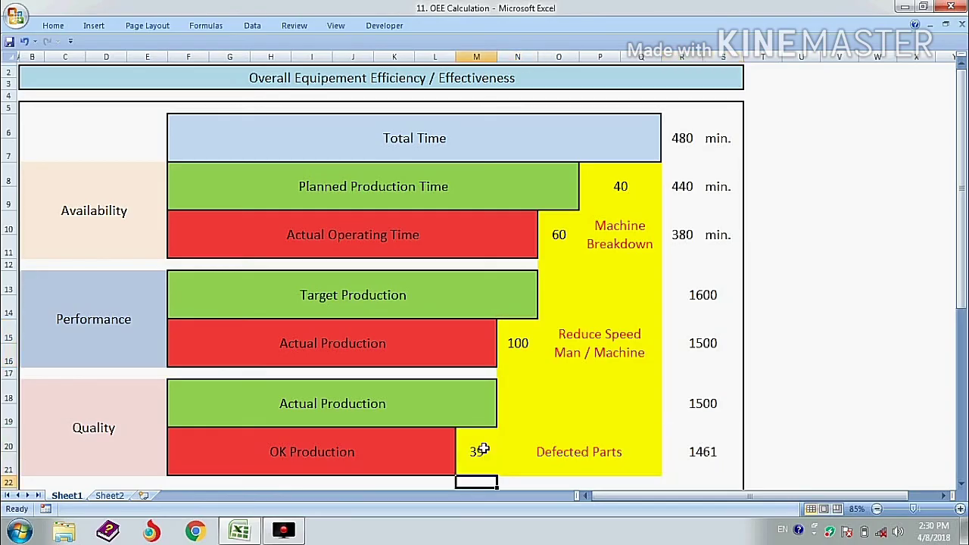
left_click(483, 450)
key("Right")
key("Right")
key("Left")
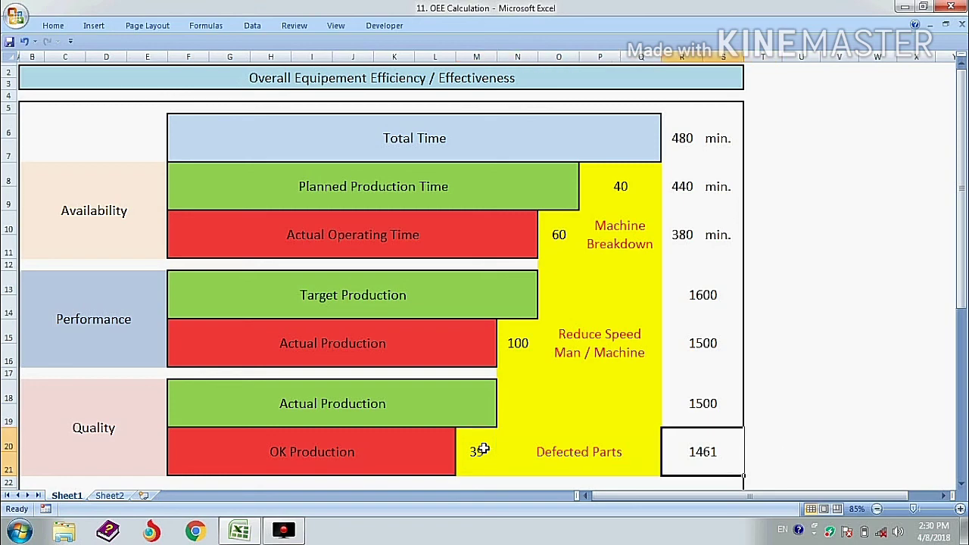
key("Down")
key("Down")
key("Down")
key("Down")
key("Down")
key("Down")
key("Down")
key("Down")
key("Down")
key("Down")
key("Down")
key("Down")
key("Down")
key("Down")
key("Down")
key("Down")
key("Down")
key("Down")
key("Down")
key("Down")
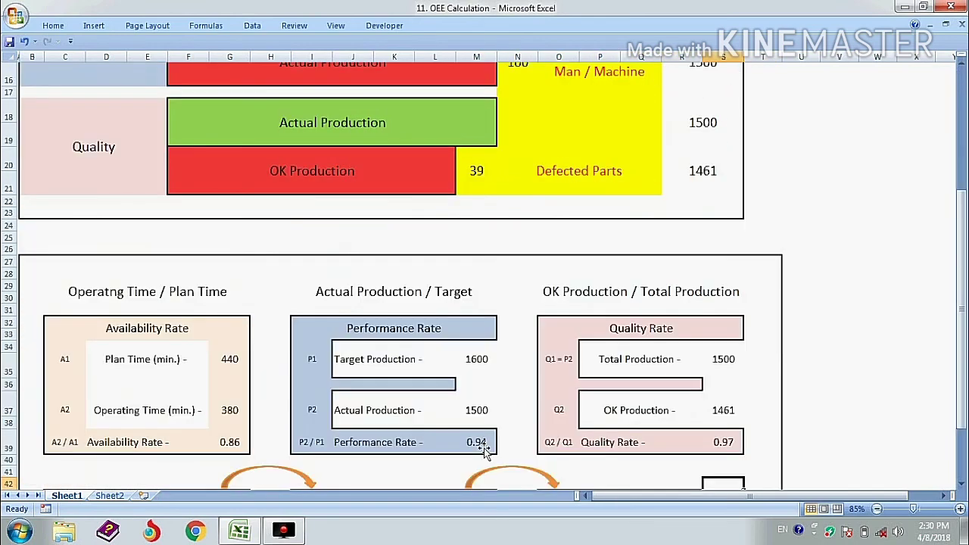
key("Down")
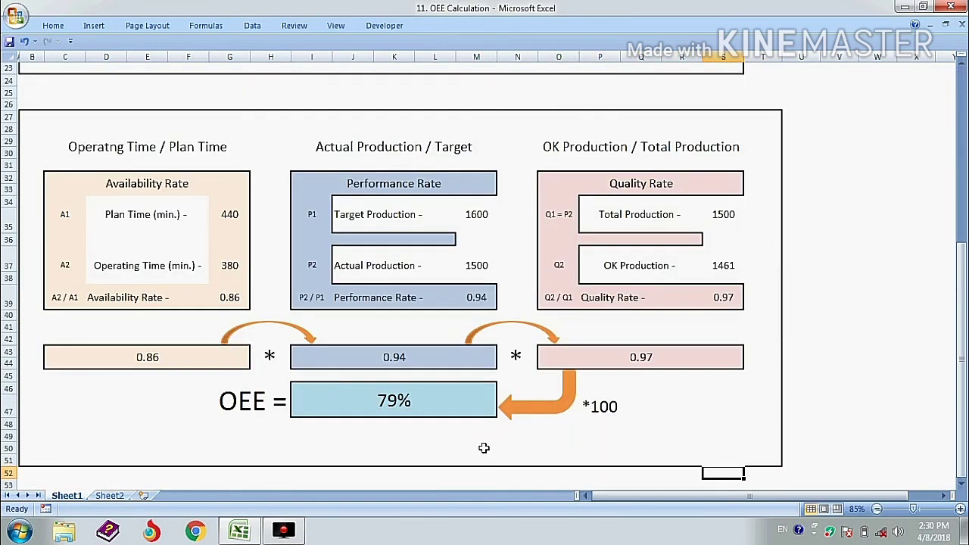
left_click(230, 265)
left_click(231, 215)
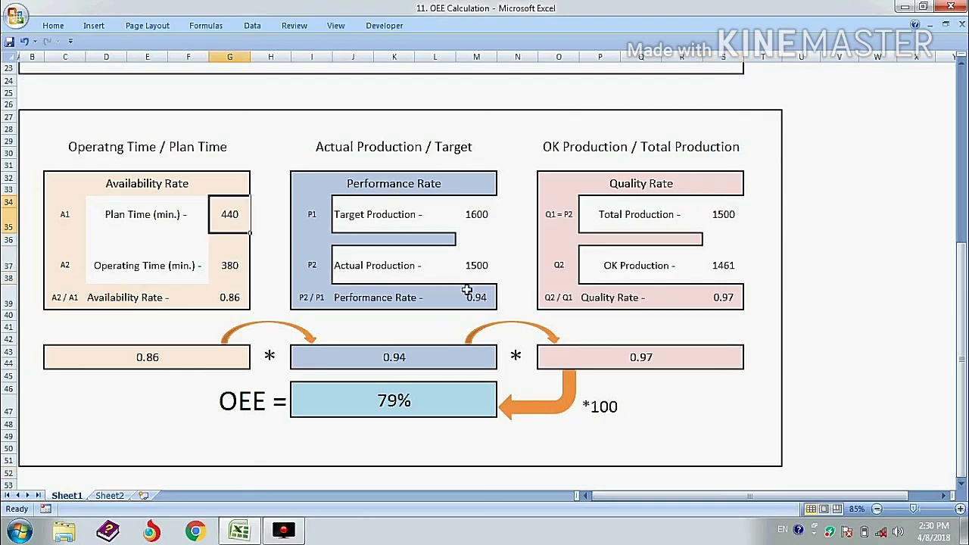
left_click(479, 265)
left_click(480, 216)
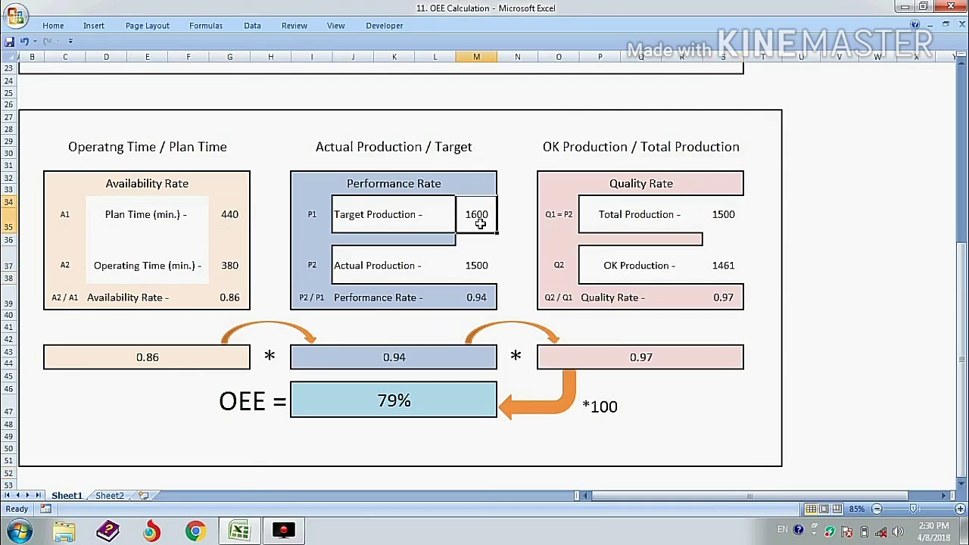
left_click(731, 265)
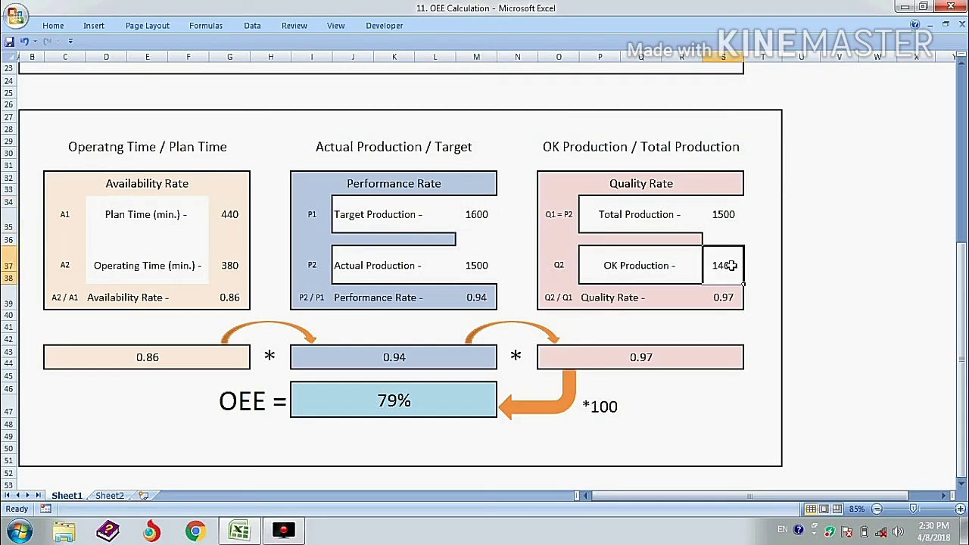
left_click(725, 215)
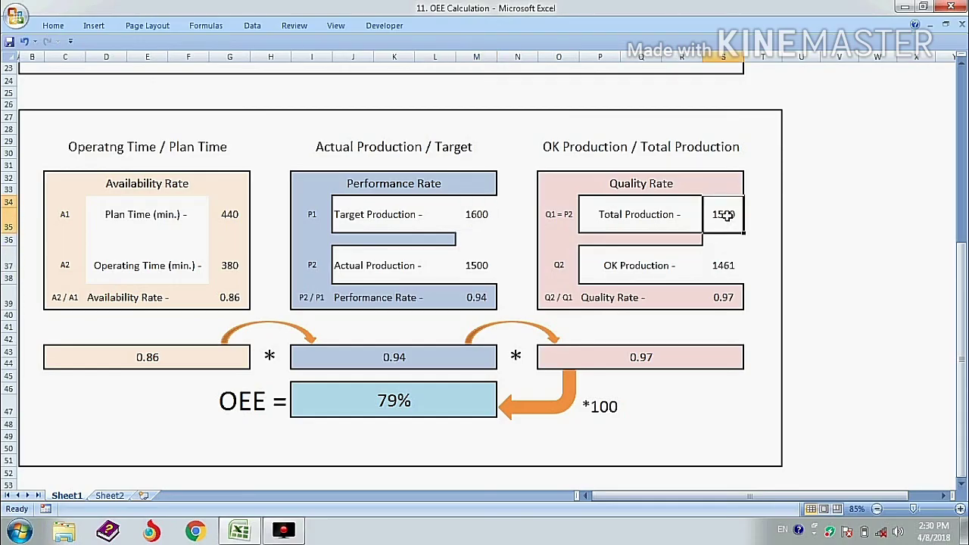
left_click(229, 350)
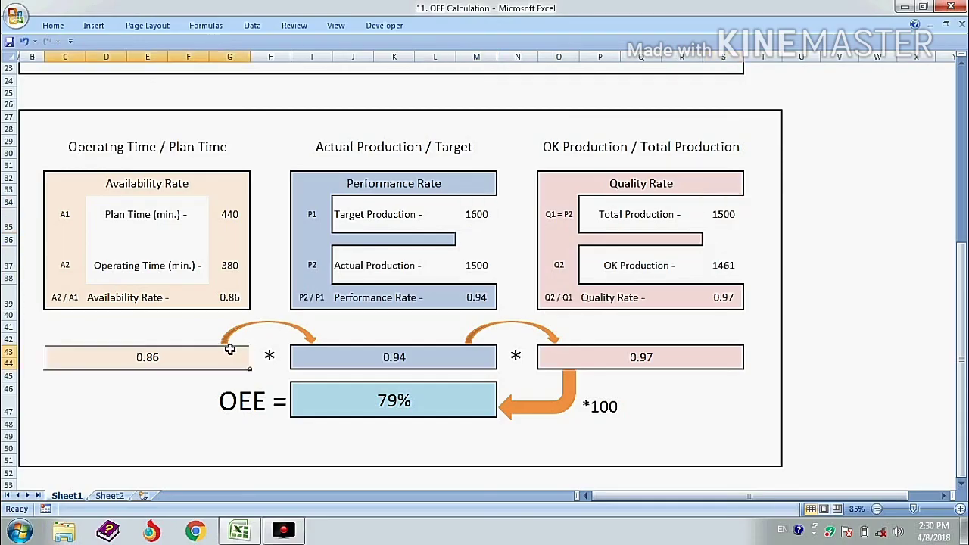
left_click(359, 364)
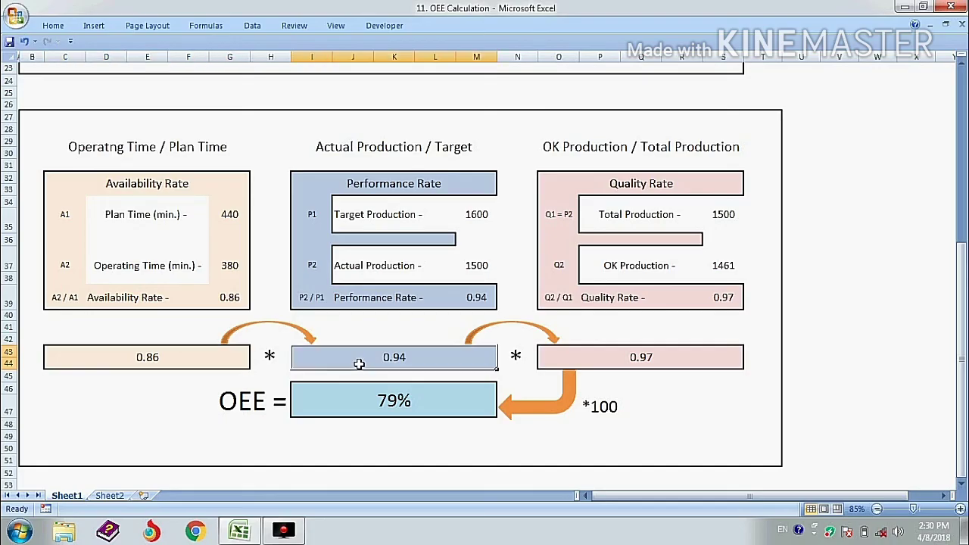
left_click(653, 359)
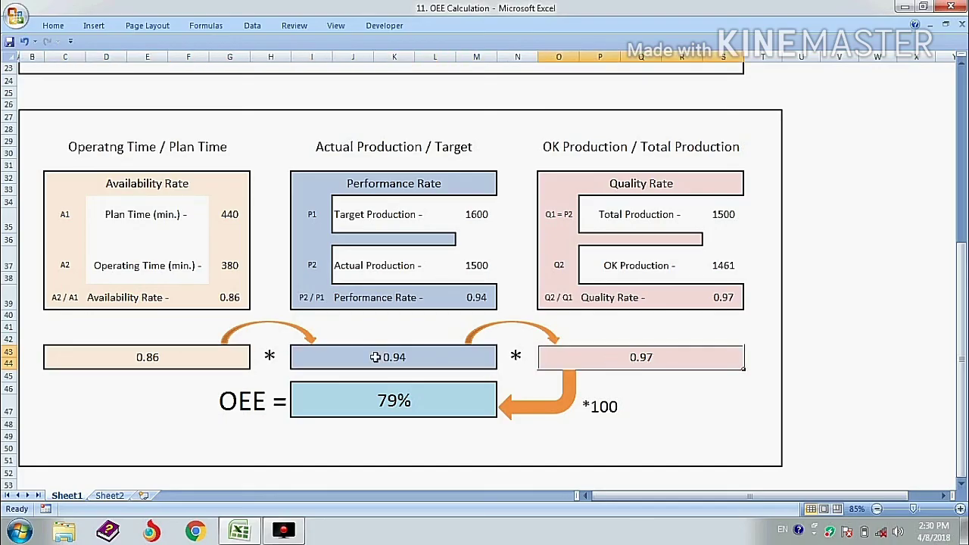
left_click(394, 405)
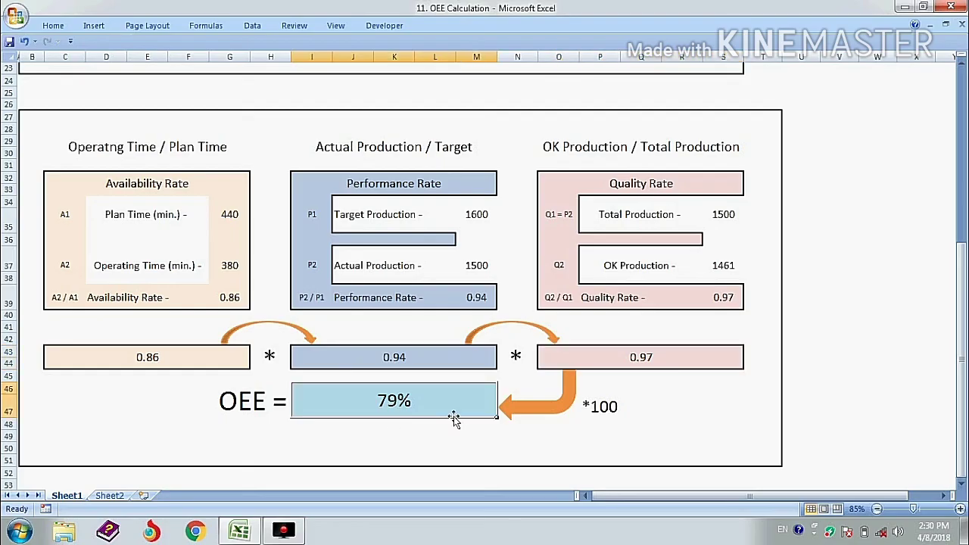
left_click(615, 435)
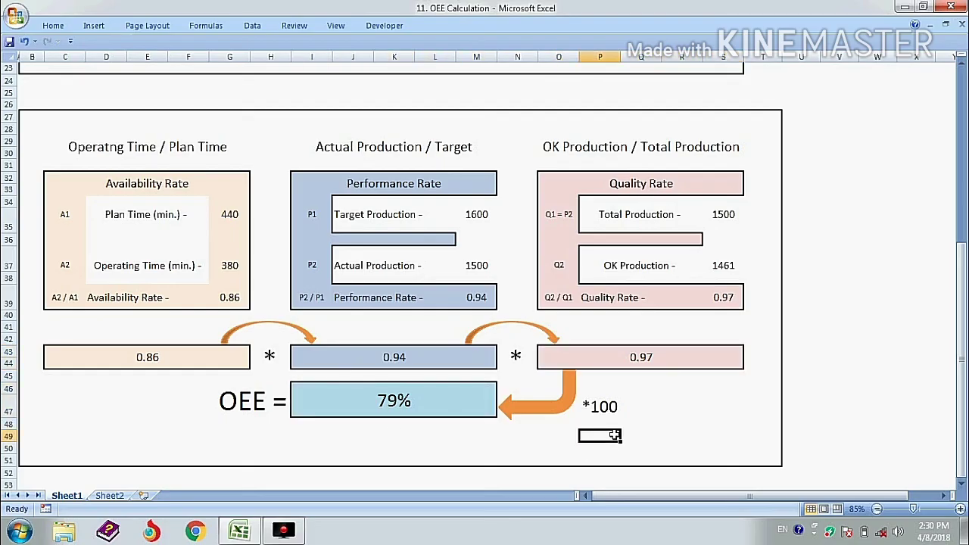